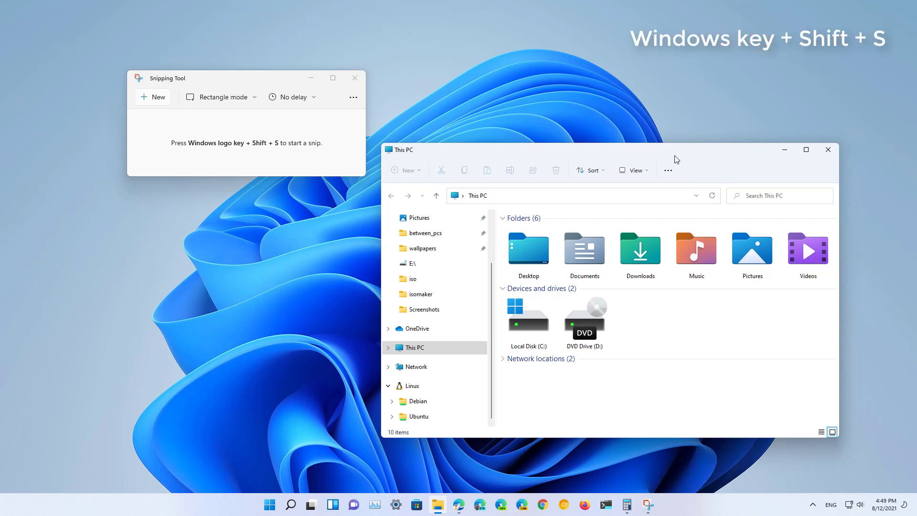
Open the Win+Shift+S snip overlay, cancel it, and shift the Snipping Tool window left.
key(super+shift+s)
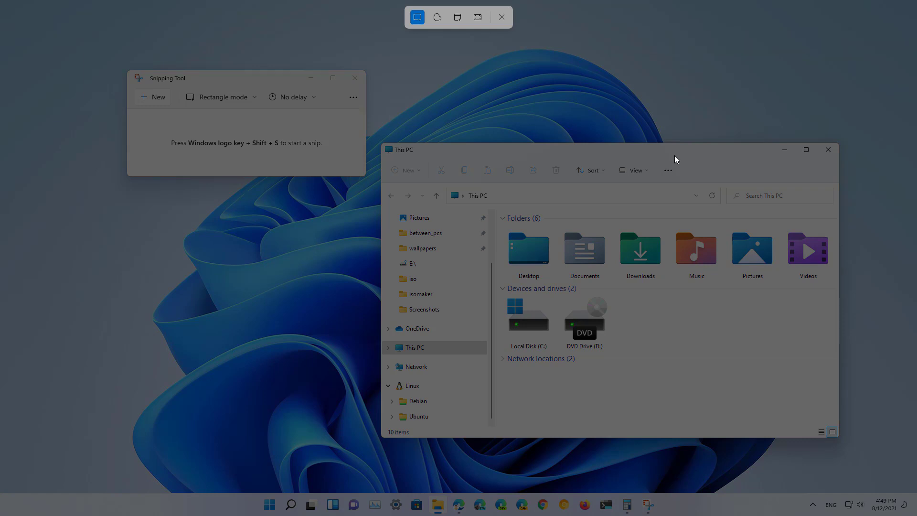
click(501, 18)
drag(239, 81, 217, 83)
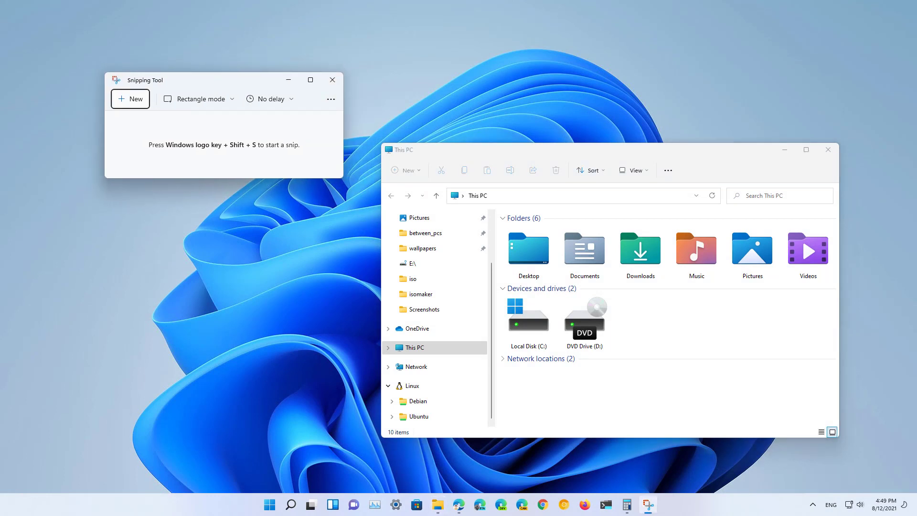
Confirm Rectangle snip mode and capture the This PC Explorer window as a new snip.
click(221, 100)
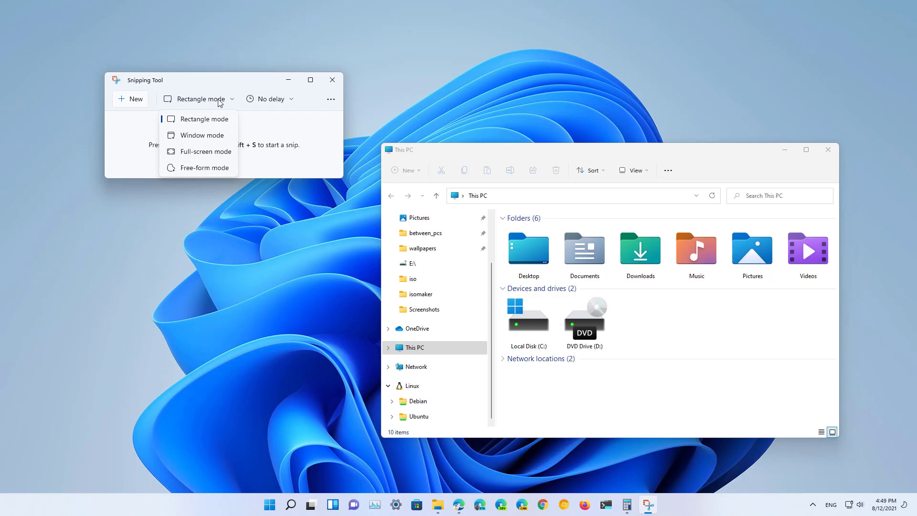
click(127, 103)
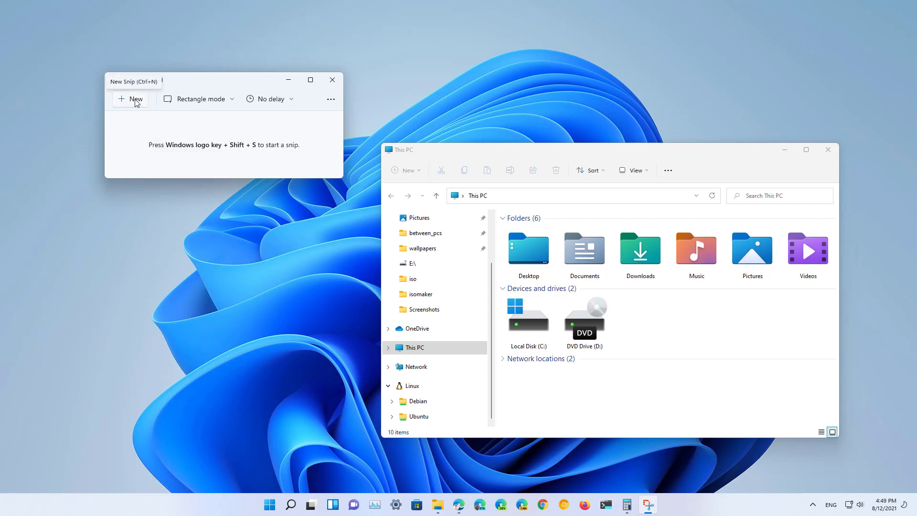
click(135, 101)
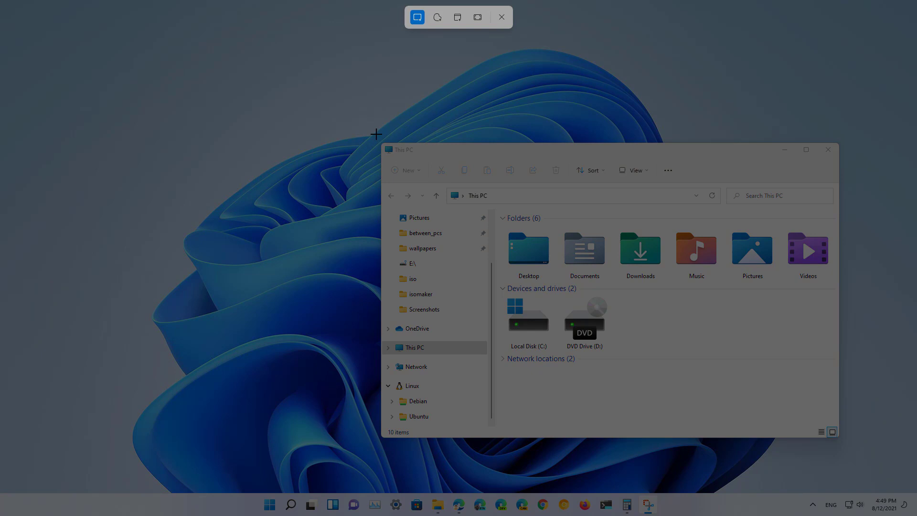
drag(376, 134, 851, 450)
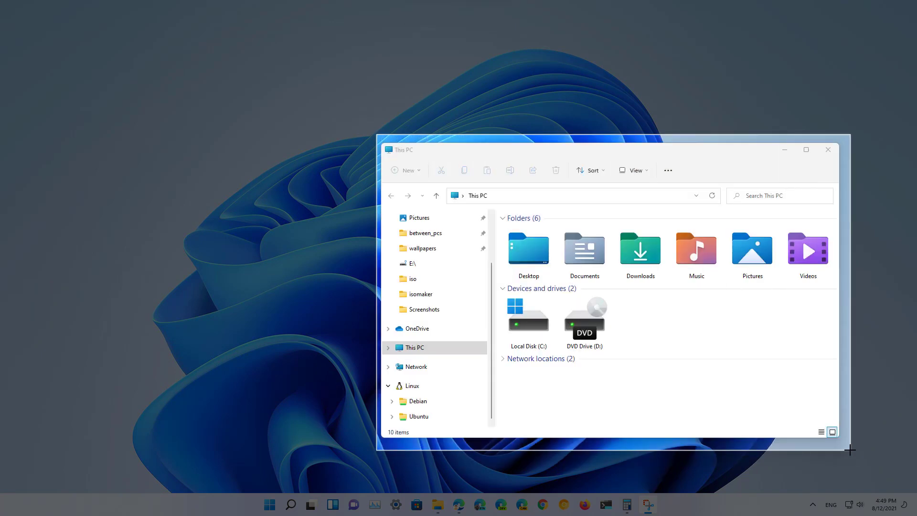
drag(850, 450, 850, 450)
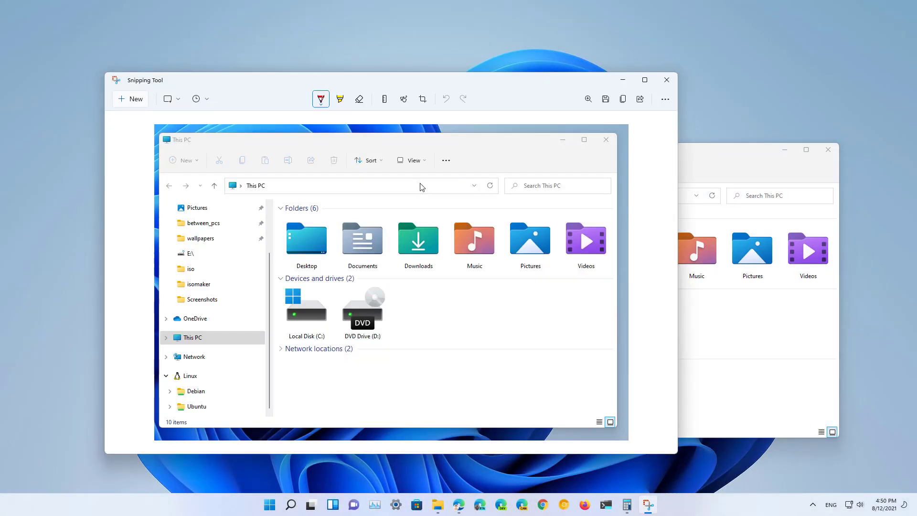
Preview the pen colour and size options, the eraser, and the highlighter options.
click(327, 102)
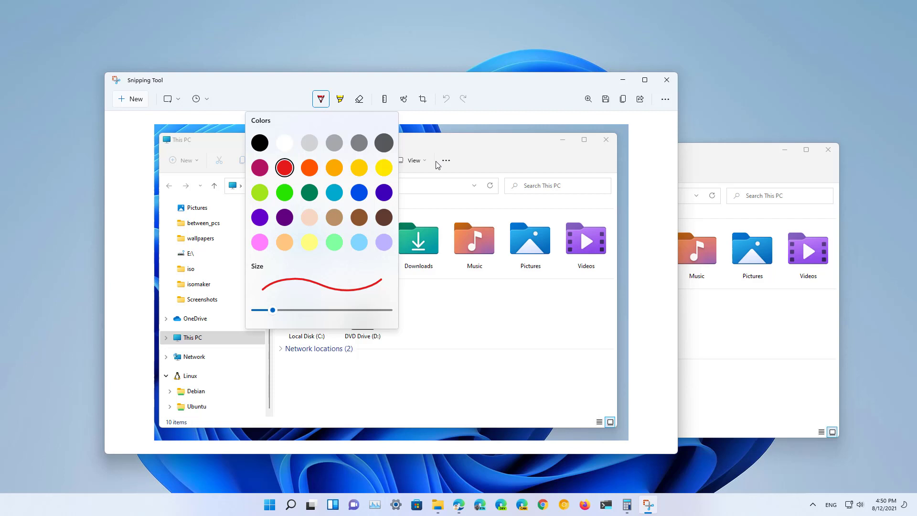
click(447, 149)
click(359, 99)
click(340, 99)
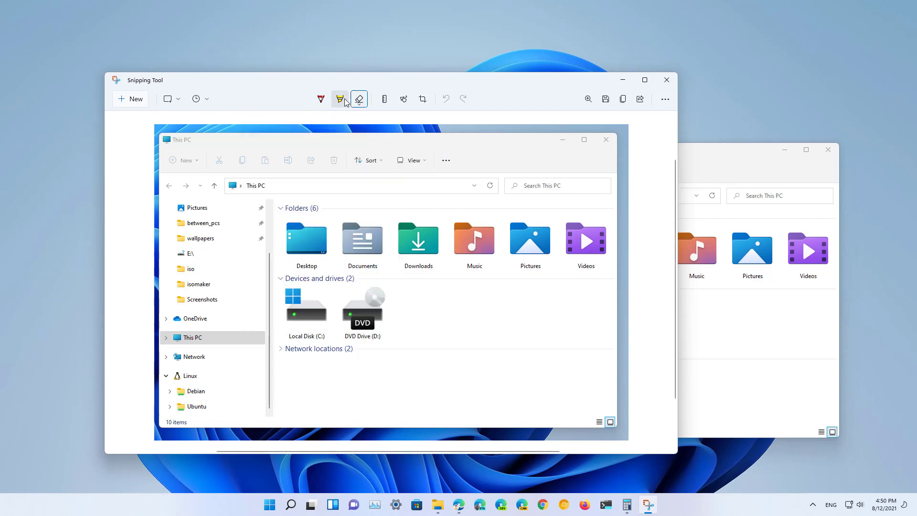
click(339, 99)
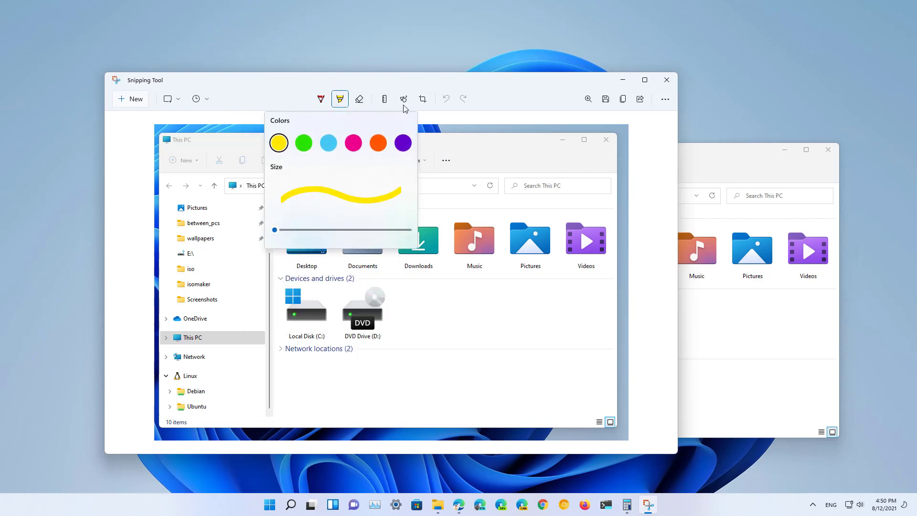
Enter crop mode and pull the top-left crop handle slightly inward.
click(423, 99)
click(422, 98)
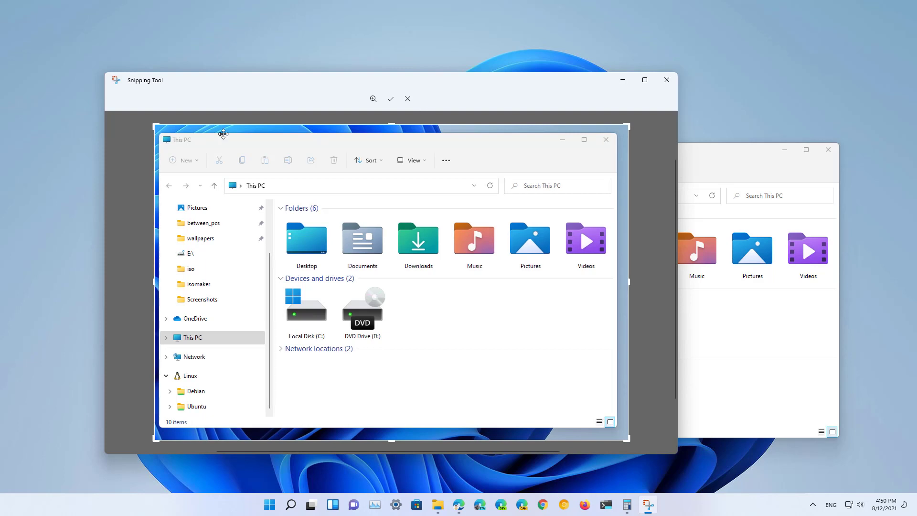
drag(154, 123, 157, 128)
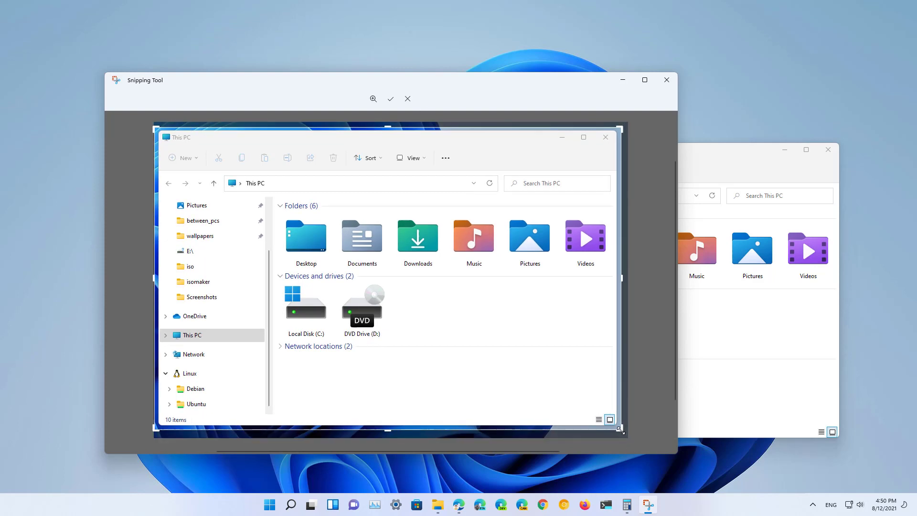
Apply the crop, then look through Save as, the more-options menu and Snipping Tool settings.
key(Return)
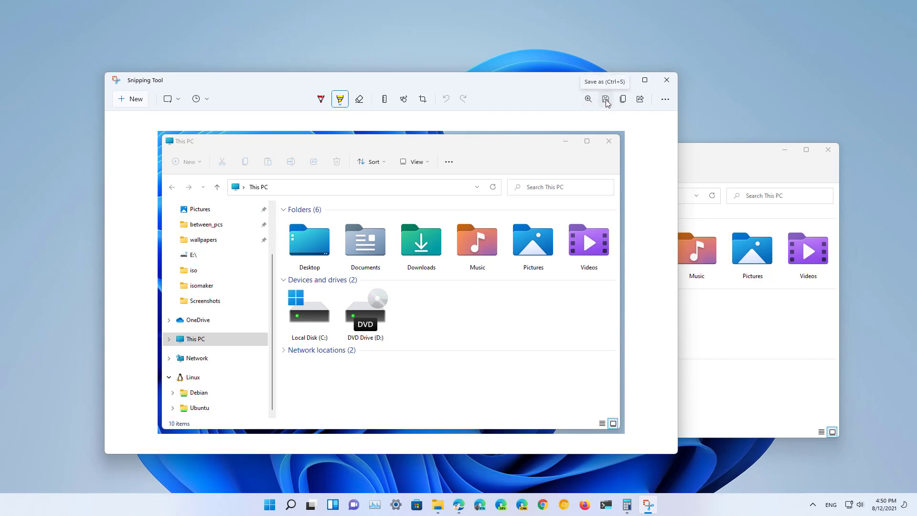
click(606, 100)
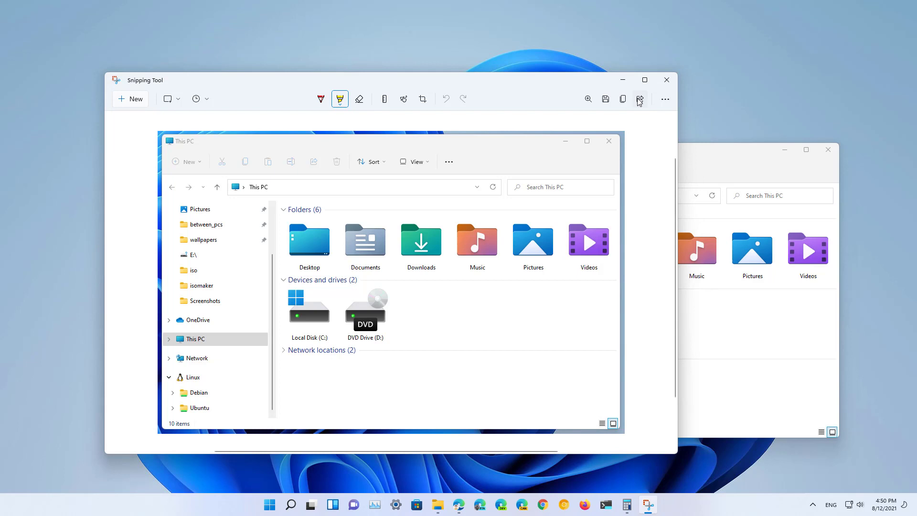
click(664, 100)
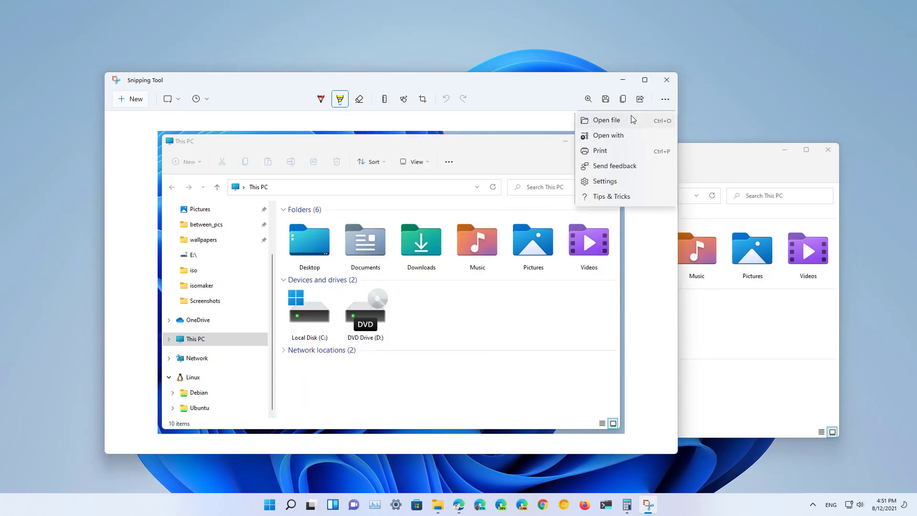
click(620, 183)
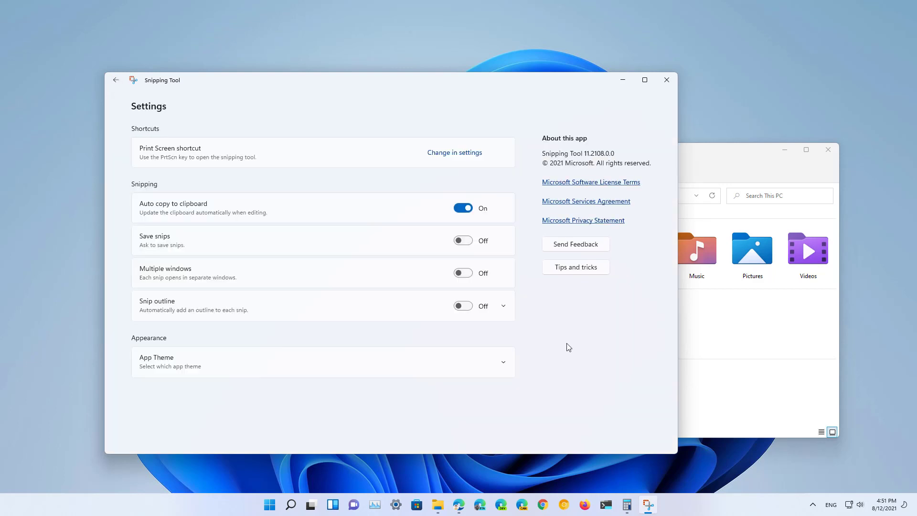
click(116, 79)
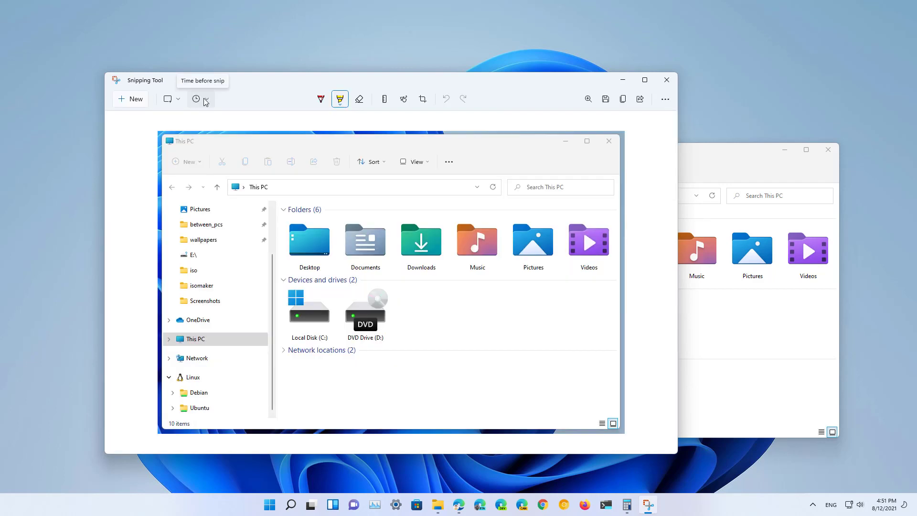
Check the snip delay choices, then clear the desktop and launch Calculator.
click(205, 100)
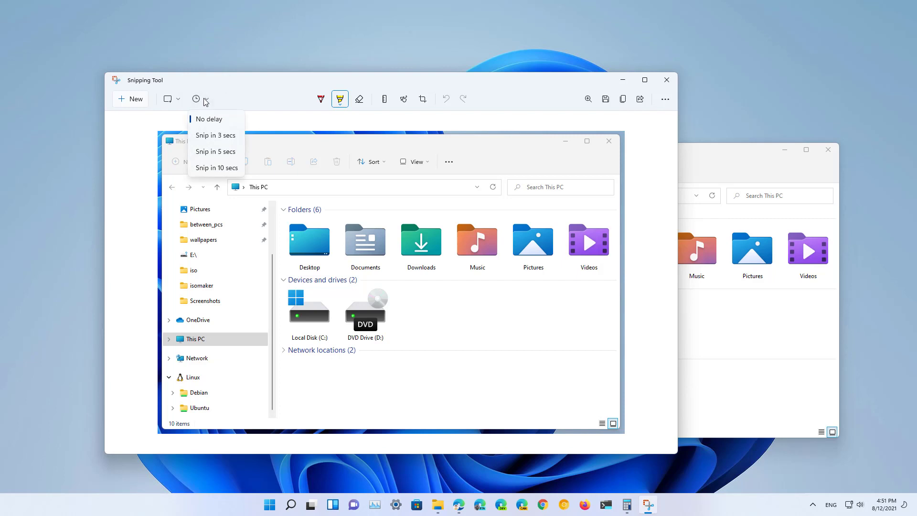
key(super+d)
click(626, 504)
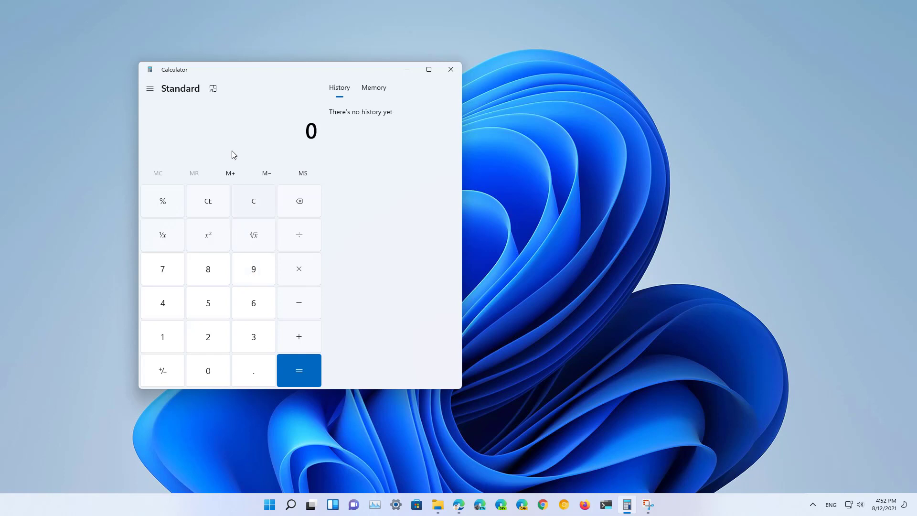
Switch Calculator to Scientific, then Programmer, then the Currency converter.
click(151, 90)
click(182, 150)
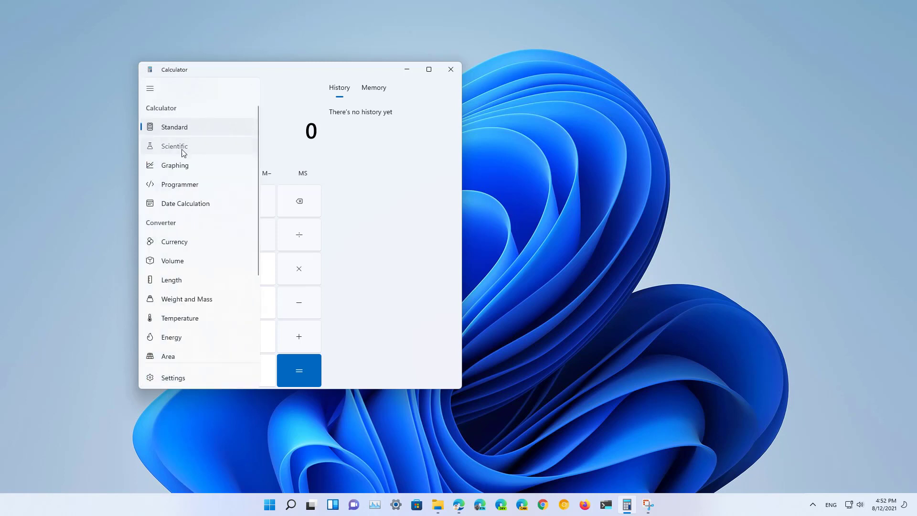
click(151, 88)
click(186, 186)
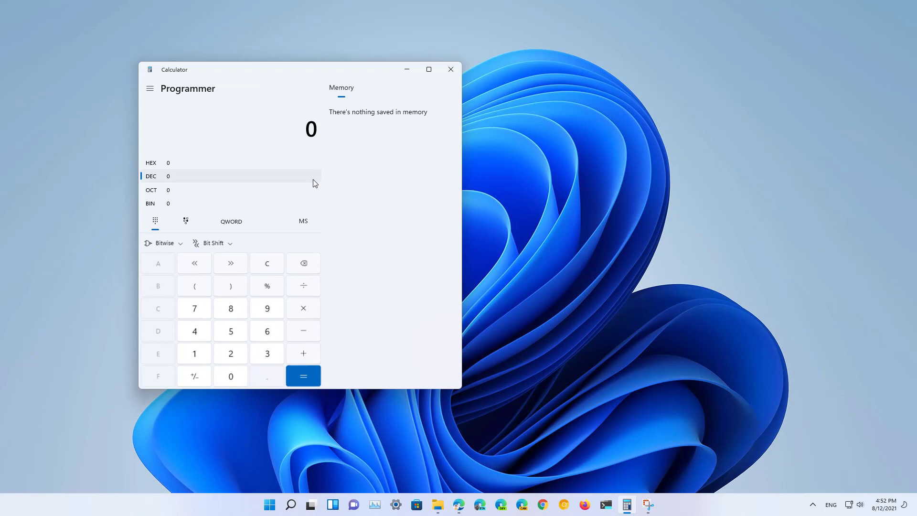
click(150, 89)
click(192, 248)
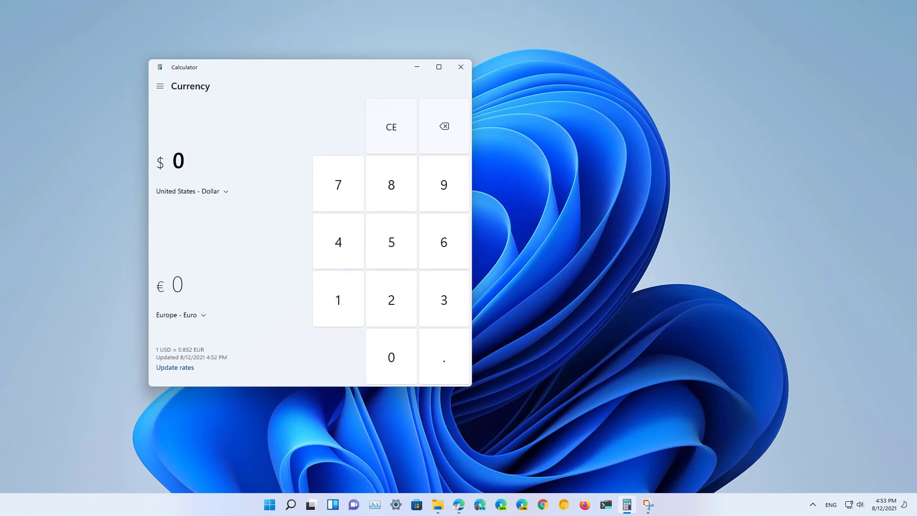
In Settings, go to Personalization and apply a different Windows theme.
click(397, 511)
click(61, 165)
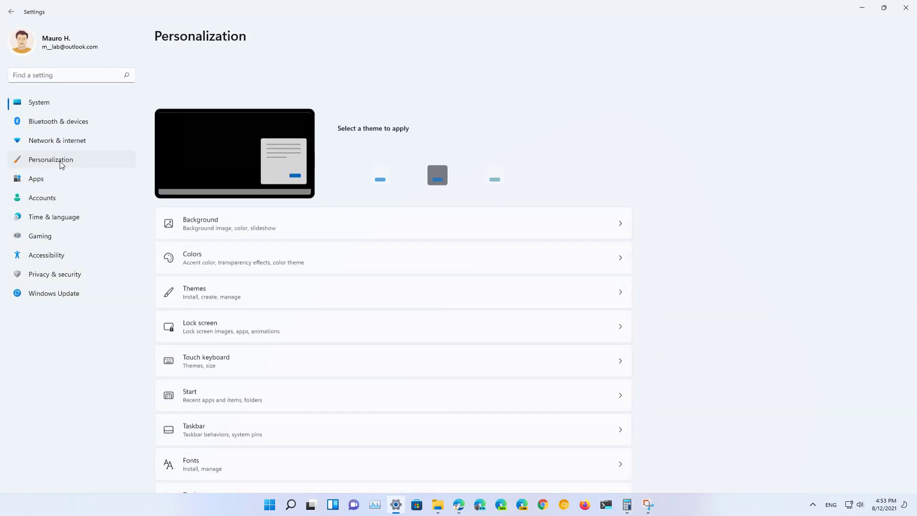
click(501, 101)
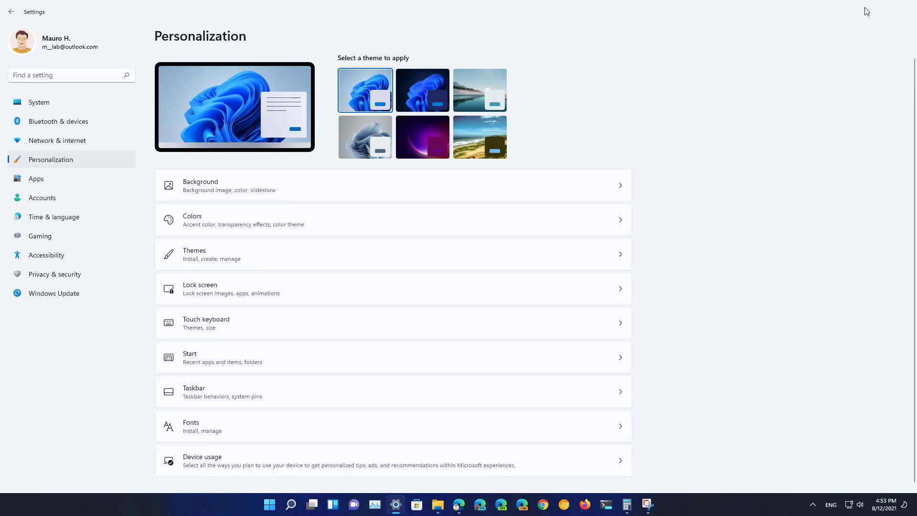
Minimize Settings and switch Calculator back to Standard mode.
click(867, 11)
click(164, 88)
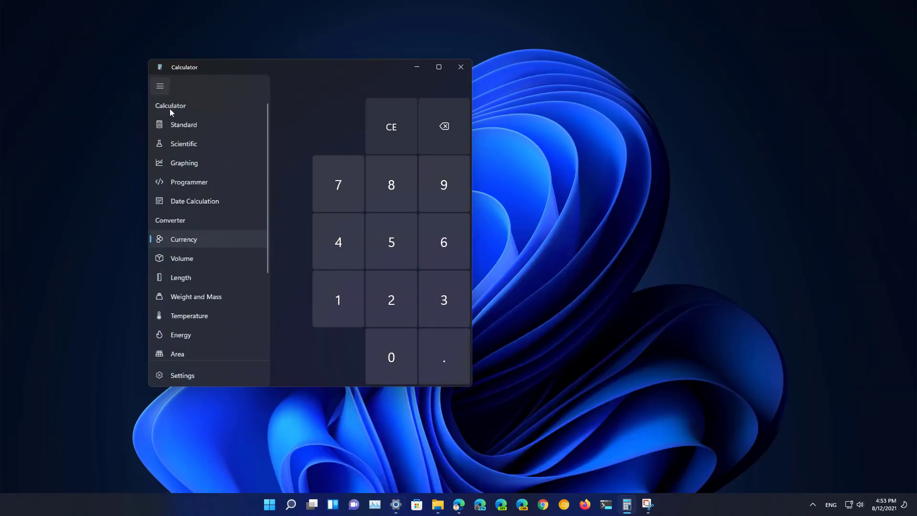
click(180, 124)
mouse_move(273, 76)
mouse_down()
mouse_move(440, 67)
mouse_move(288, 84)
mouse_up()
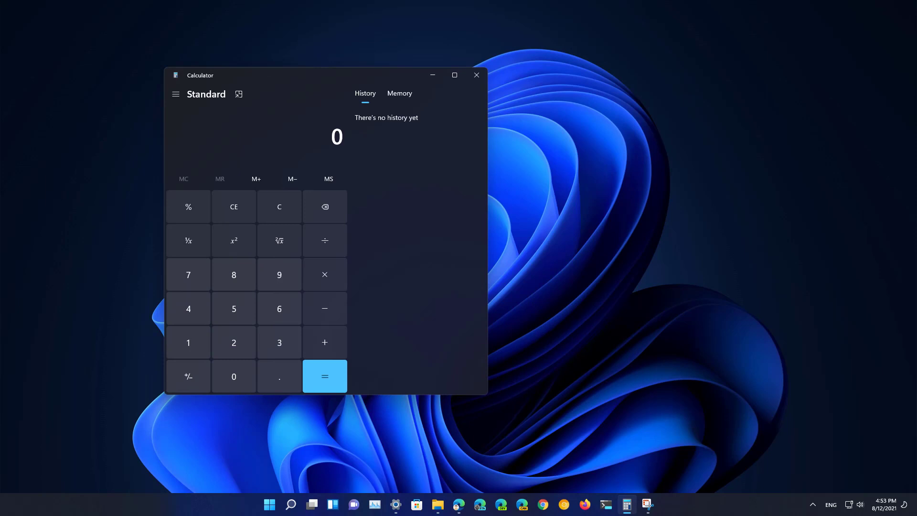
Close Snipping Tool and relaunch it from the Start menu's pinned apps.
click(648, 504)
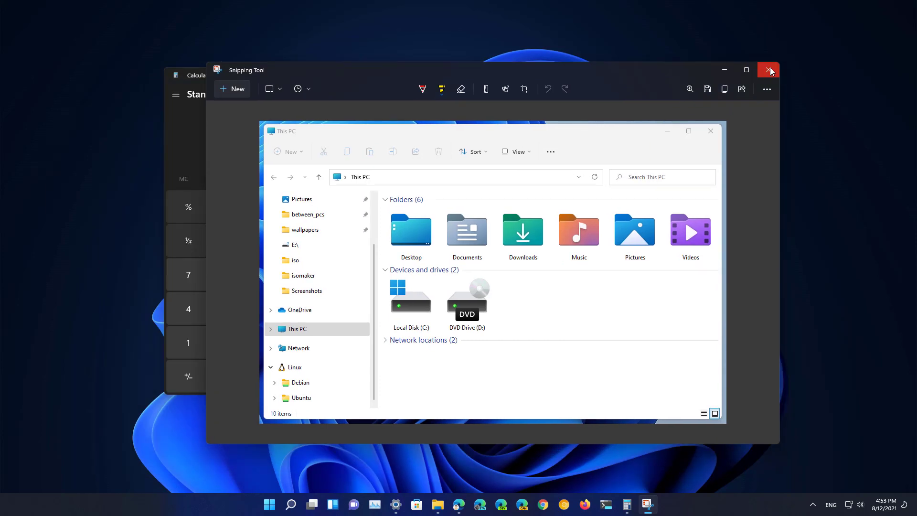
click(771, 71)
key(super)
click(435, 228)
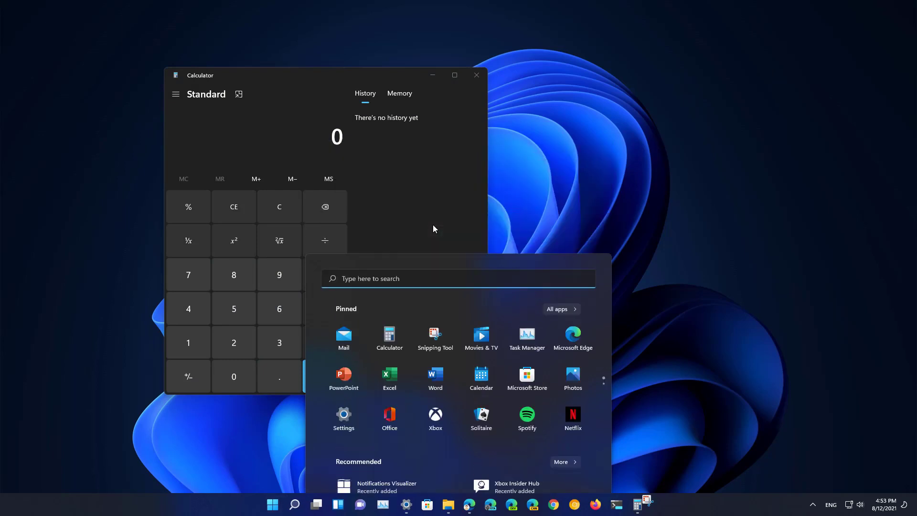
Move Snipping Tool aside and zoom Edge's mail-dark-1.png preview to 150%.
drag(306, 80, 651, 84)
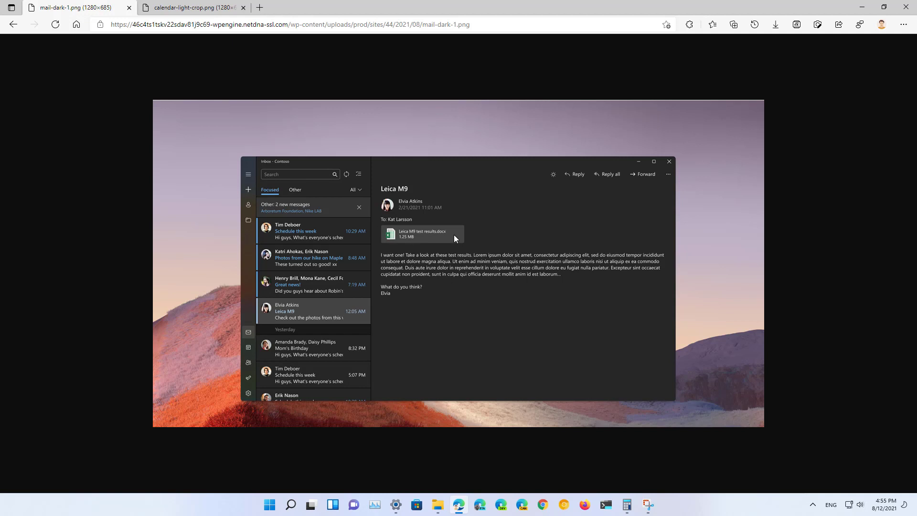
scroll(454, 234, up, 3)
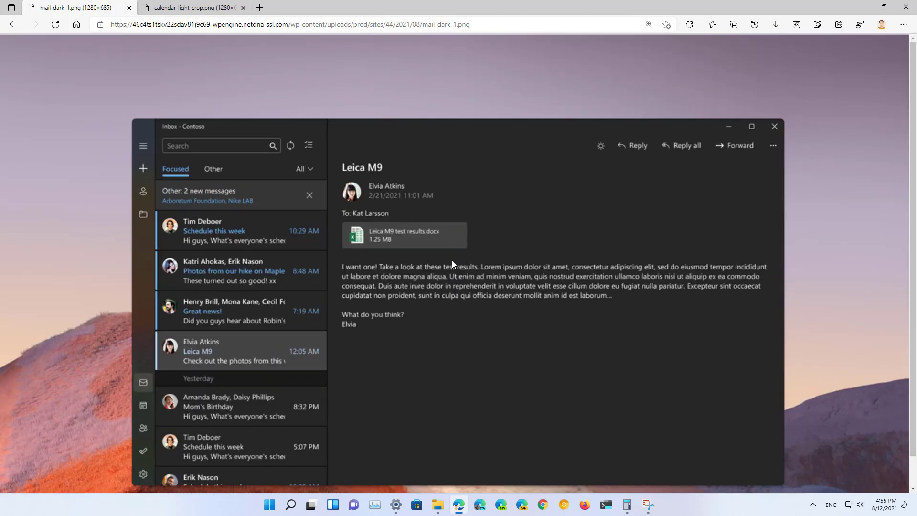
Open Microsoft Store's Library and run Get updates for installed apps.
click(417, 505)
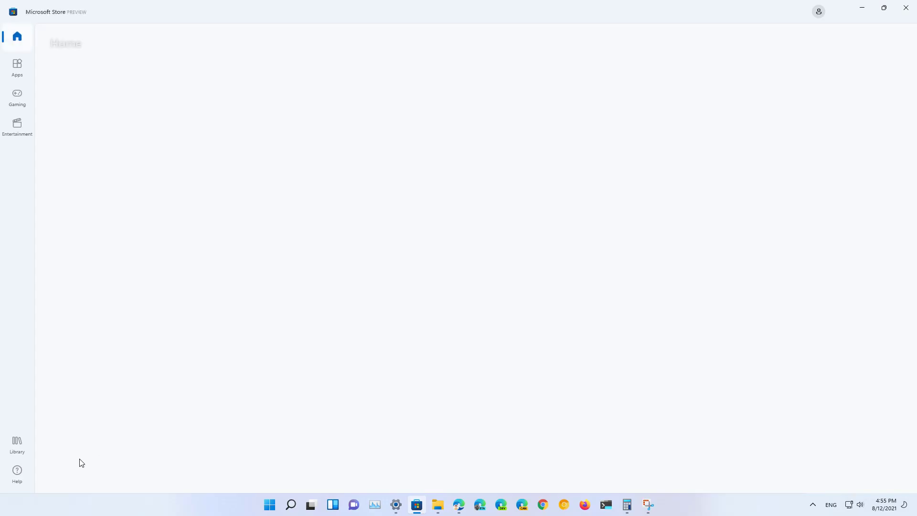
click(13, 447)
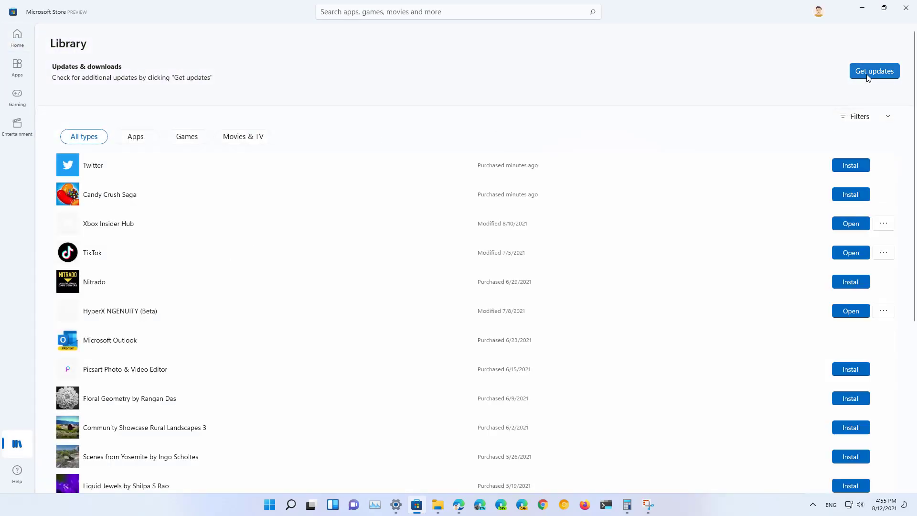
click(870, 73)
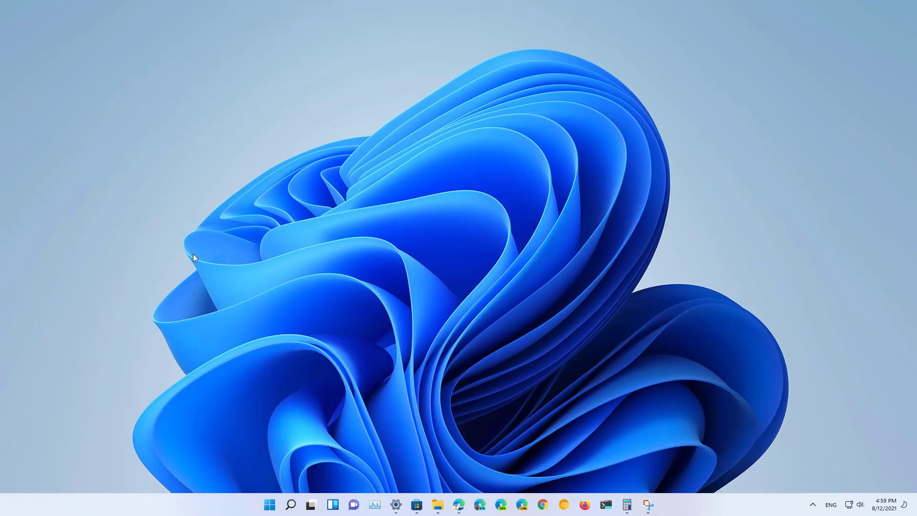
Open the Teams chat flyout from the taskbar Chat icon.
click(353, 505)
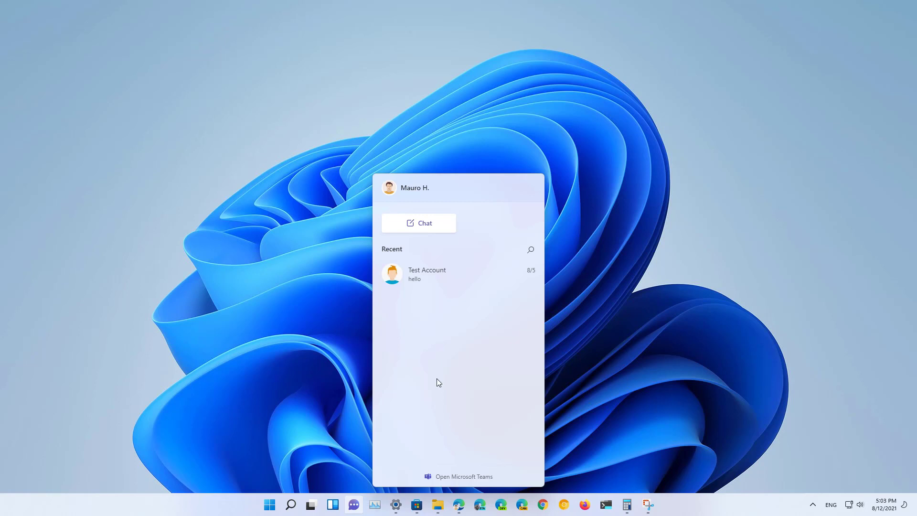
Open full Teams, minimize it, then open the recent conversation in its own chat window.
click(470, 477)
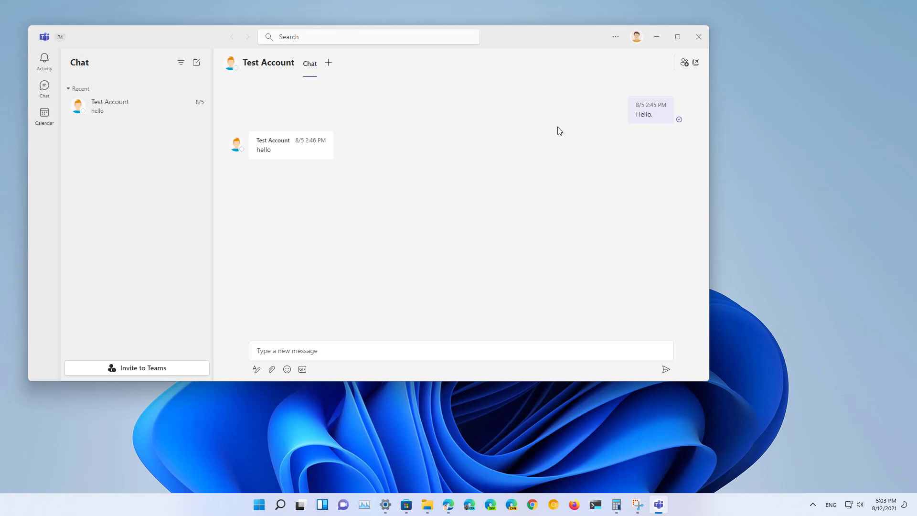
click(656, 36)
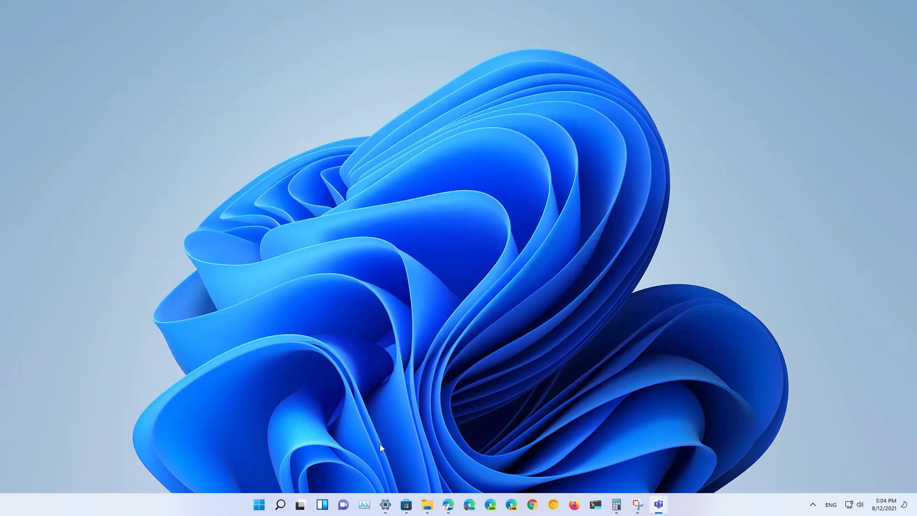
click(343, 505)
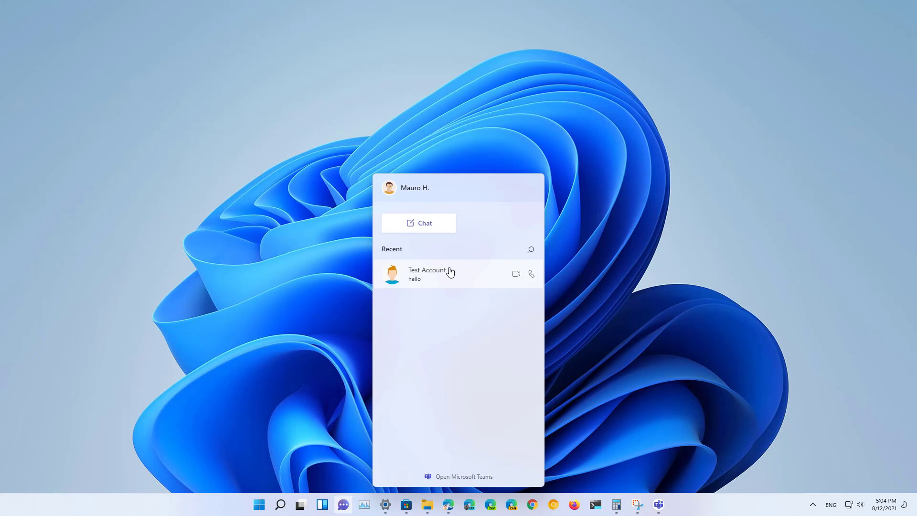
mouse_move(518, 278)
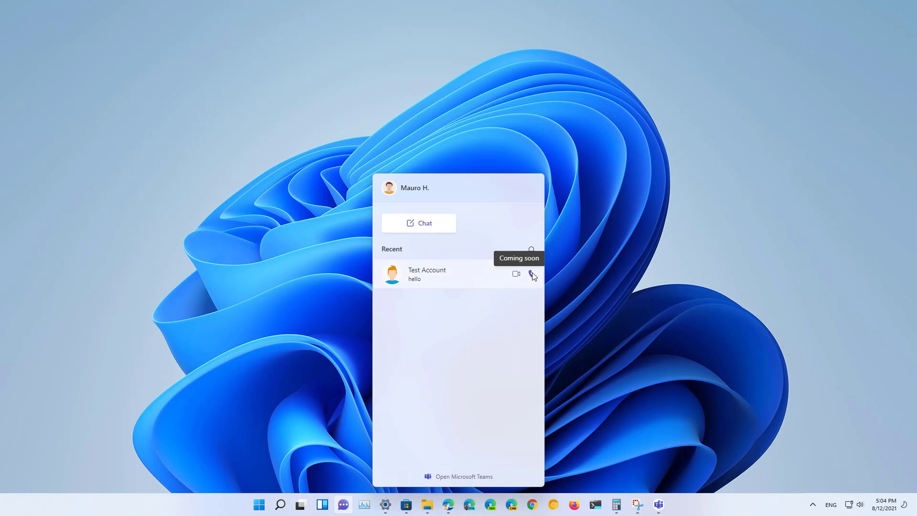
click(532, 274)
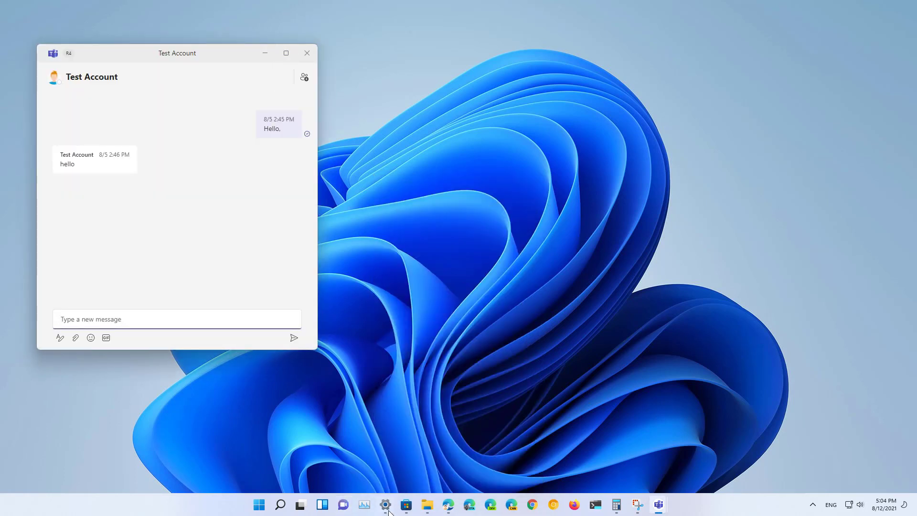
Launch full Teams and view About Teams, confirming version 21210.905.926.4791.
click(344, 505)
click(427, 482)
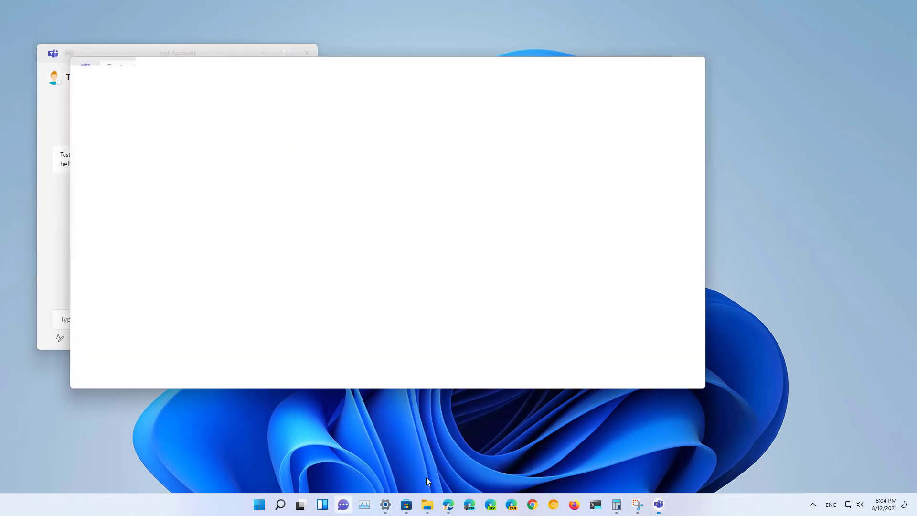
click(615, 37)
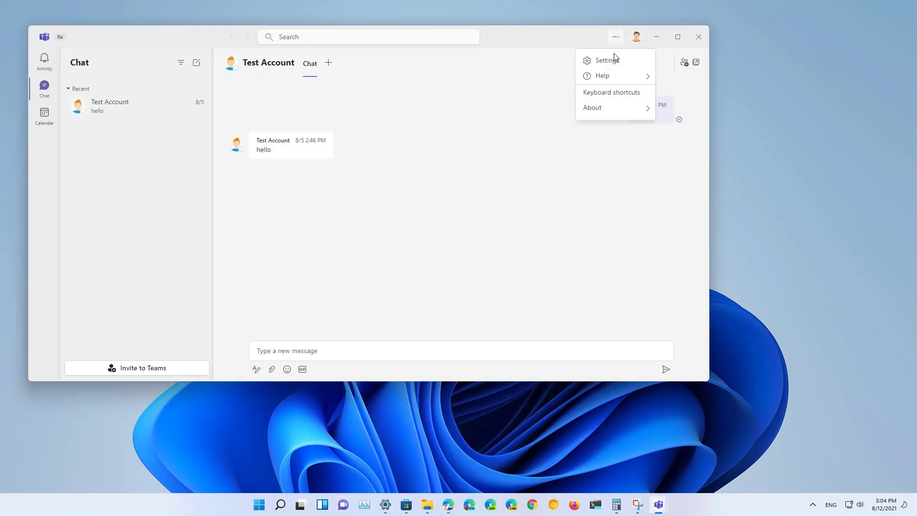
mouse_move(606, 112)
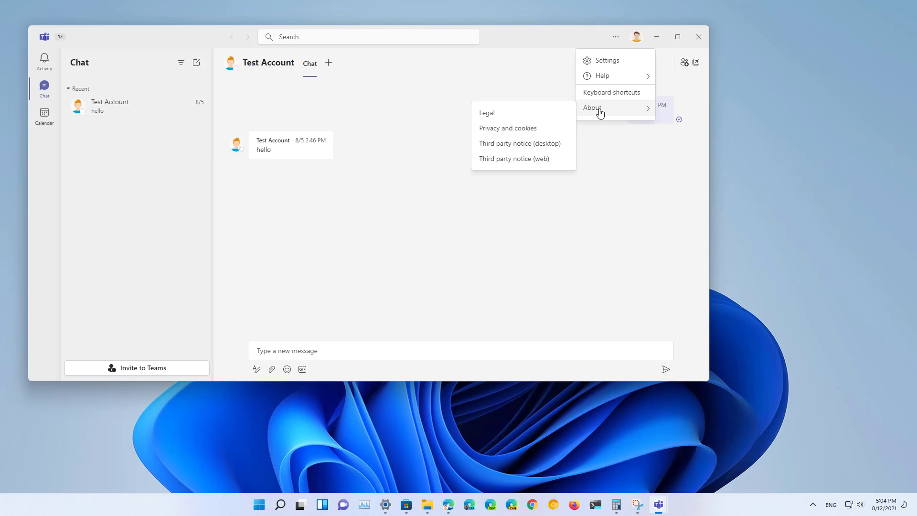
click(592, 61)
click(102, 370)
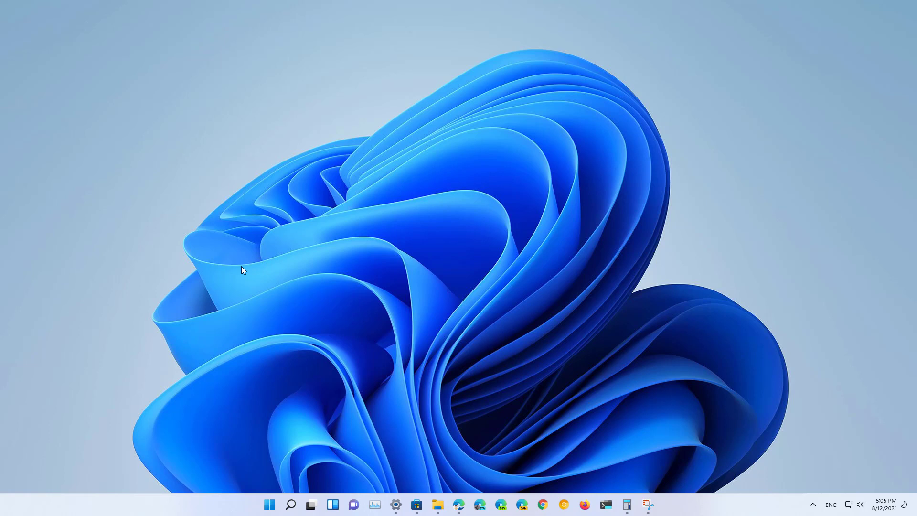
mouse_move(422, 510)
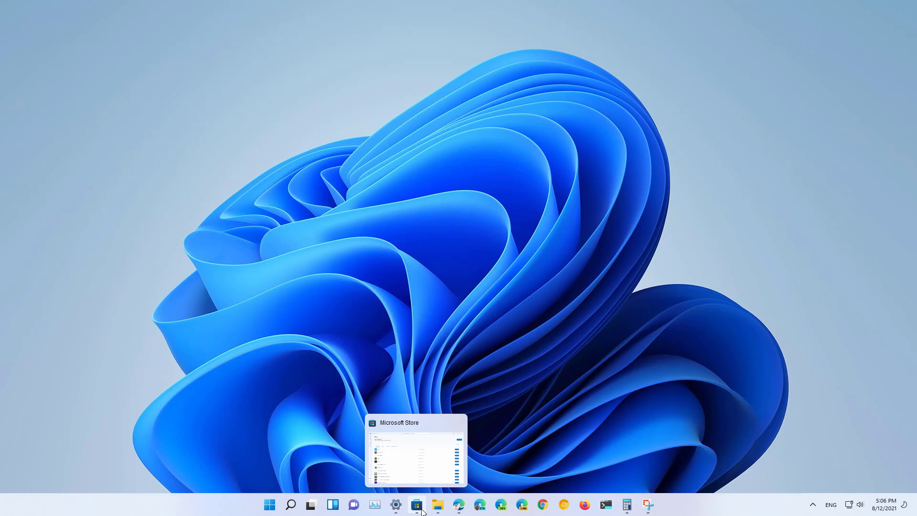
Close and relaunch Microsoft Store, then run Get updates from its Library page.
click(418, 510)
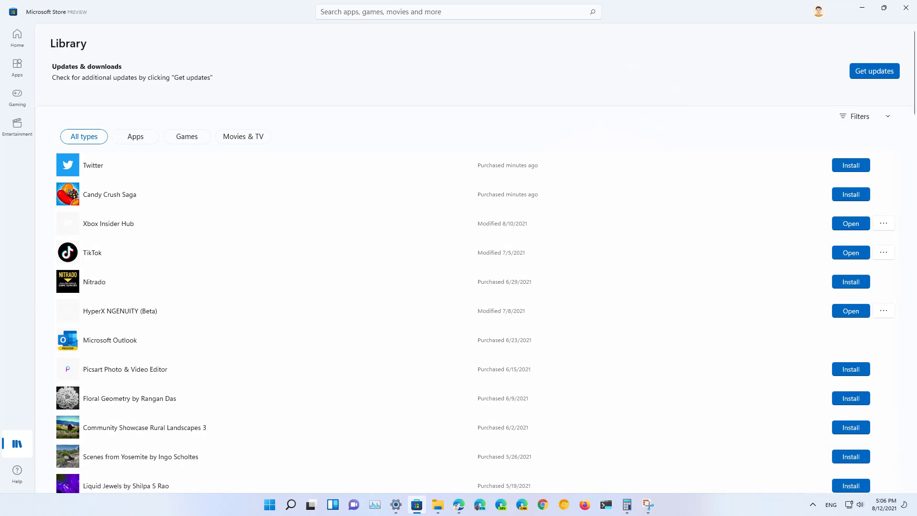
click(912, 9)
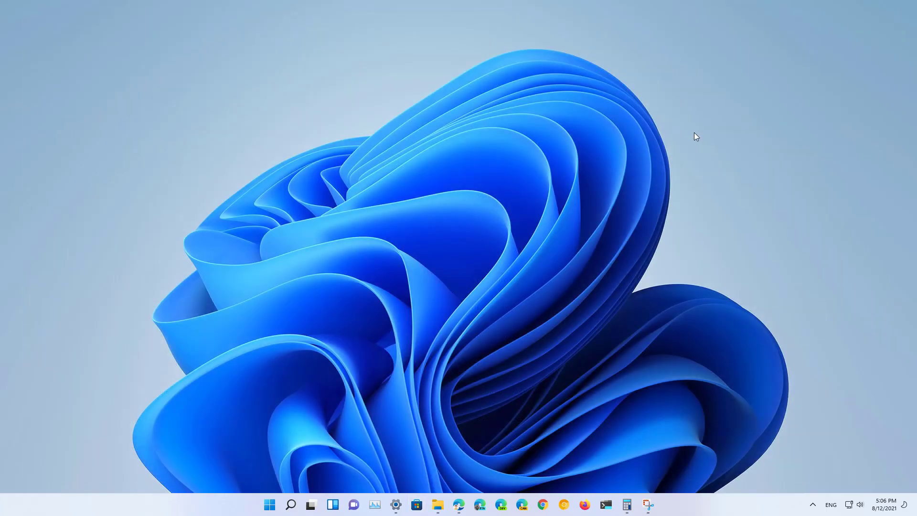
click(269, 505)
click(417, 505)
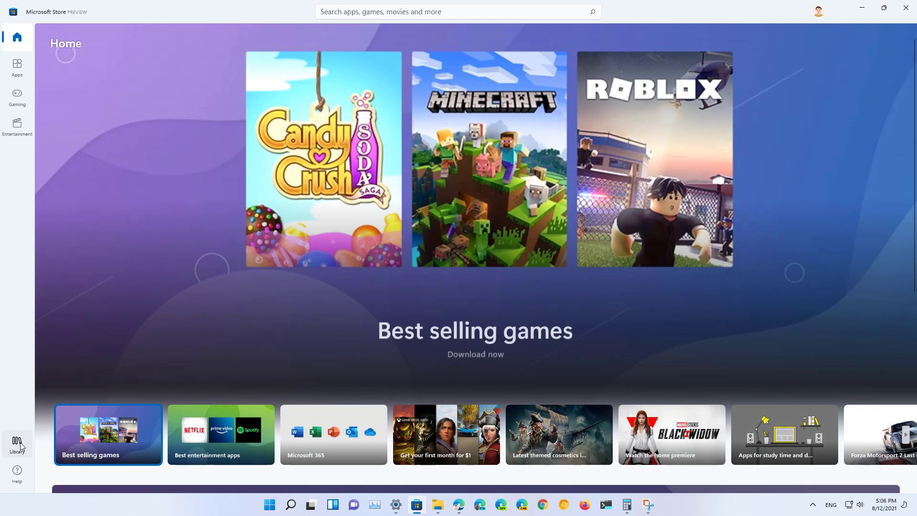
click(17, 444)
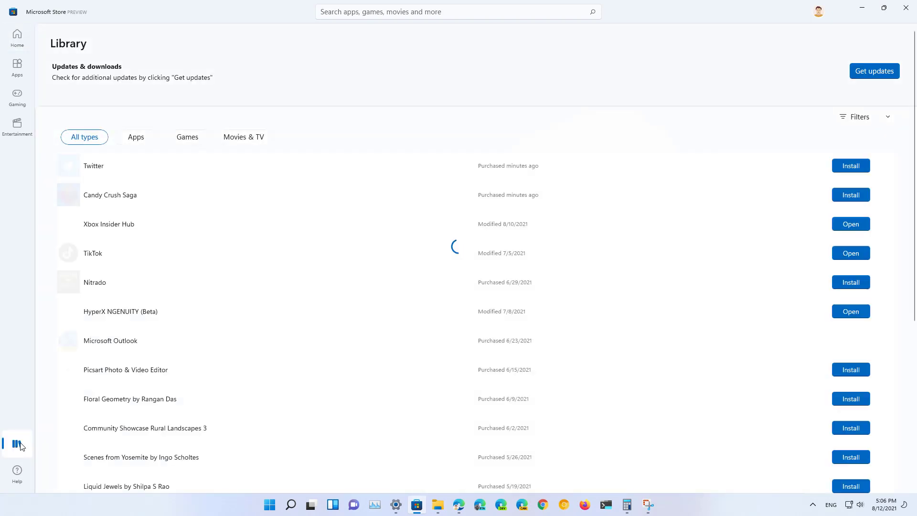
click(866, 76)
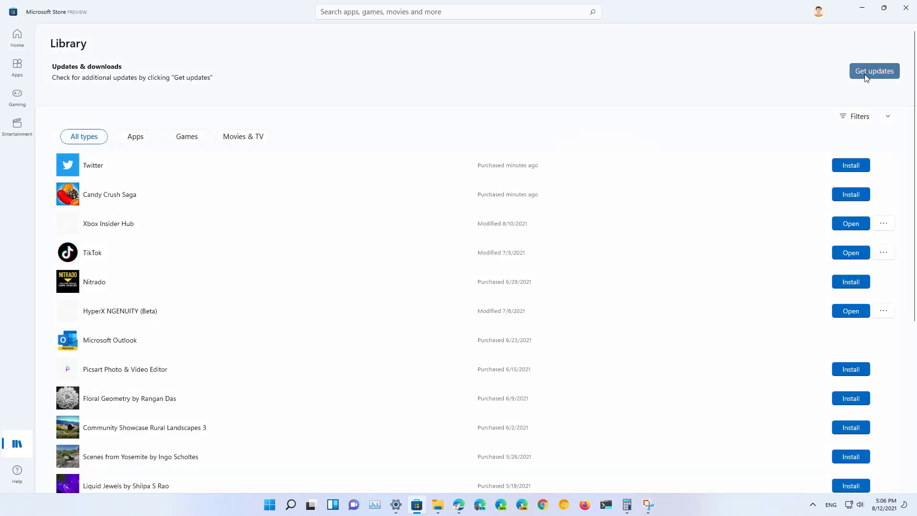